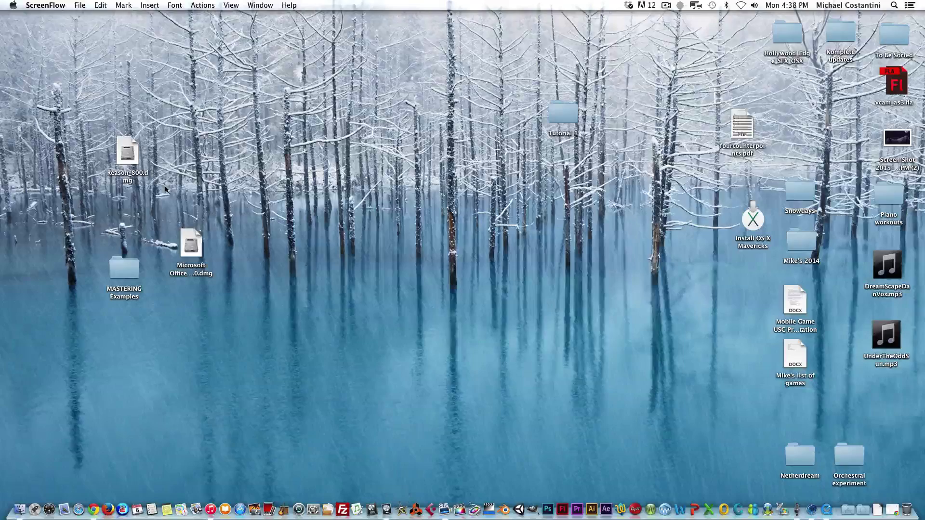
Find the Reason application in the Applications folder and view its info
left_click(78, 64)
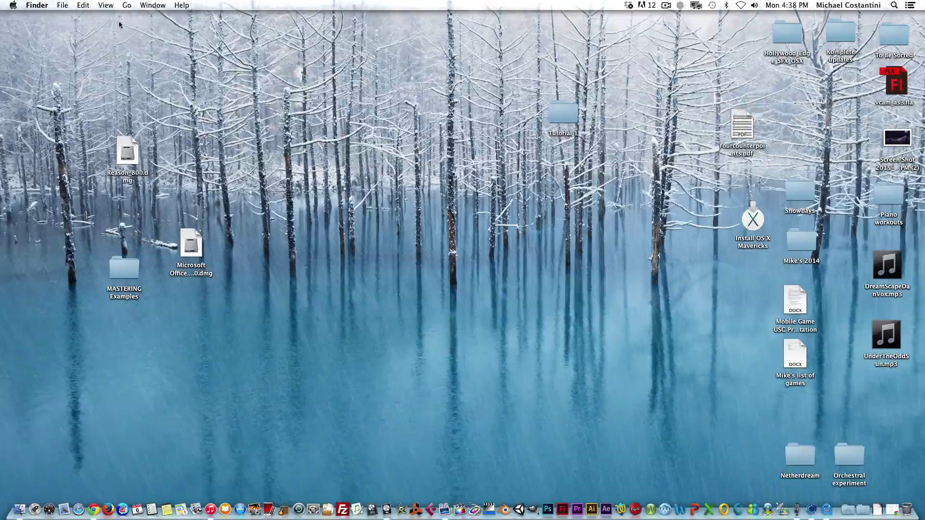
left_click(126, 4)
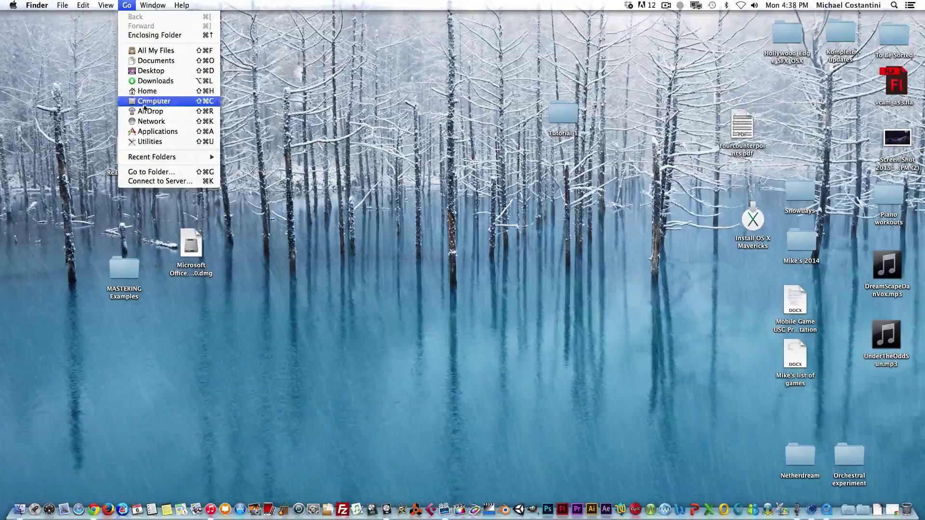
left_click(149, 131)
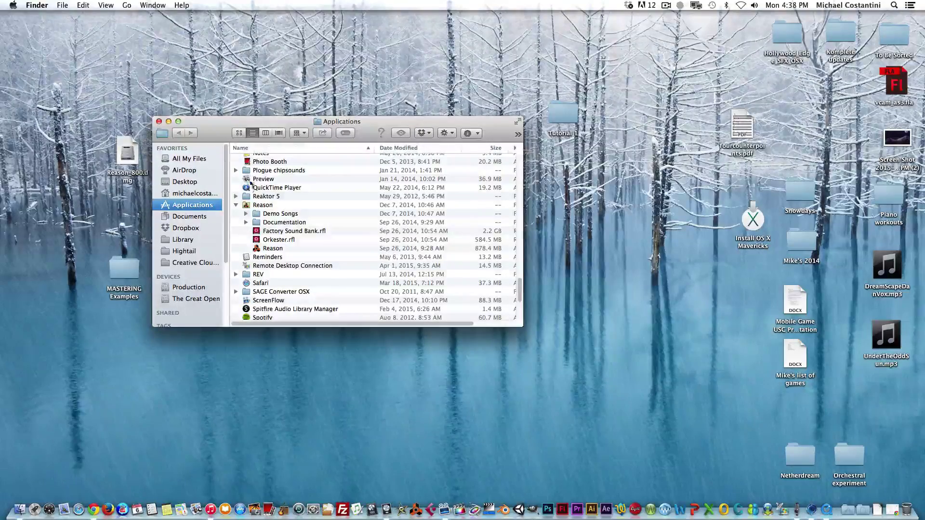
left_click(255, 206)
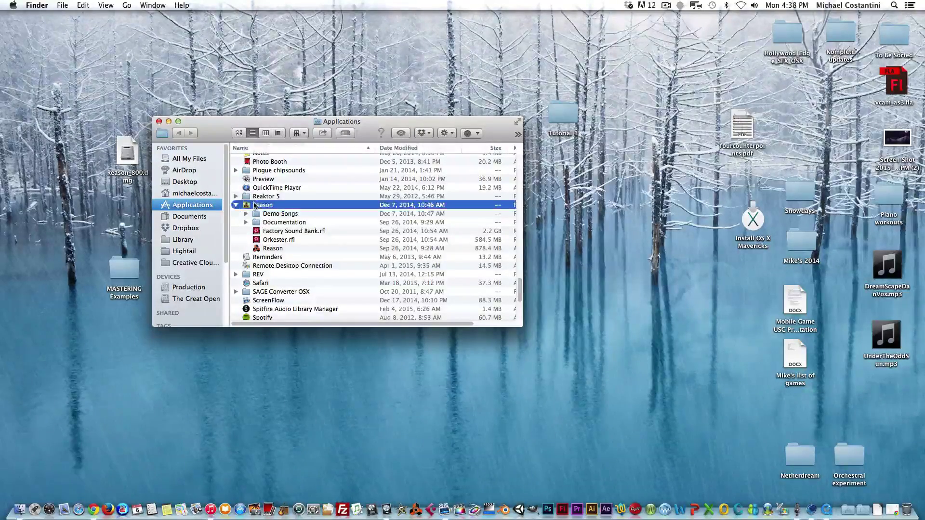
left_click(272, 250)
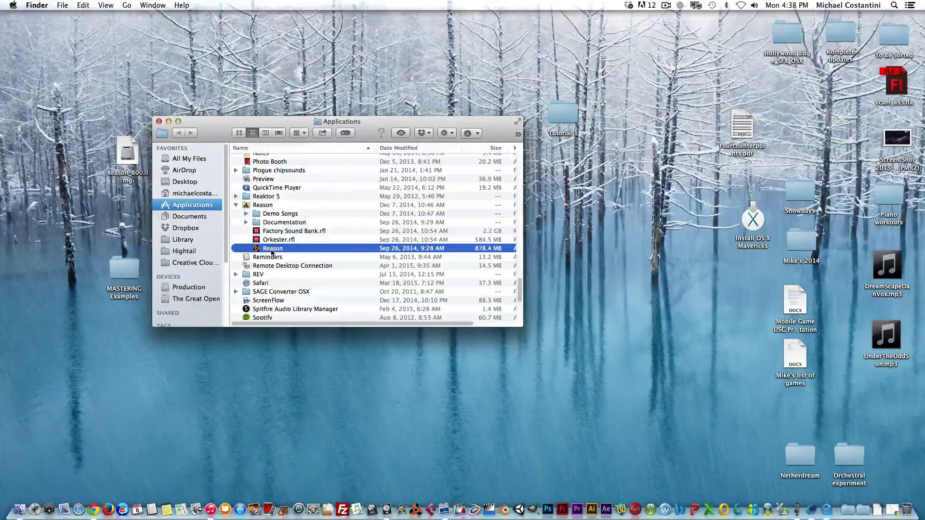
key("super+i")
left_click(158, 122)
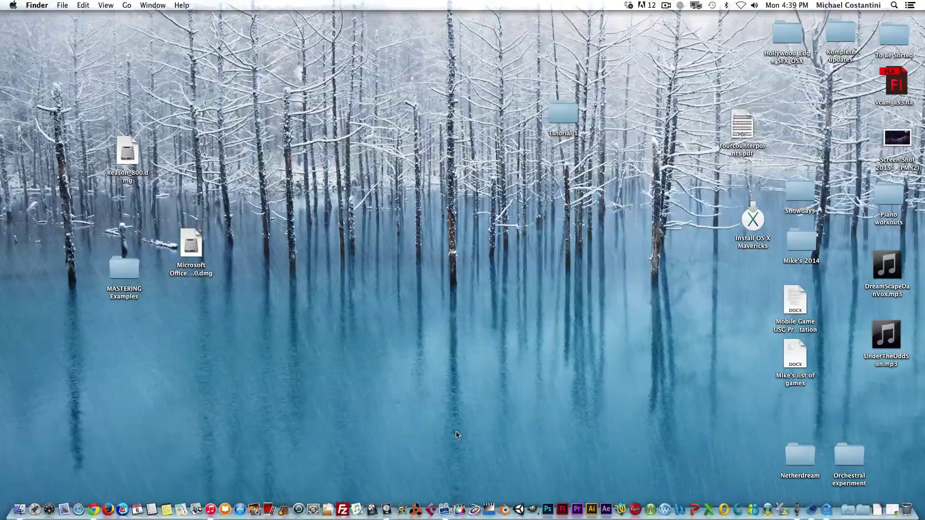
Launch Logic Pro X and create a new project with one External MIDI track
left_click(386, 510)
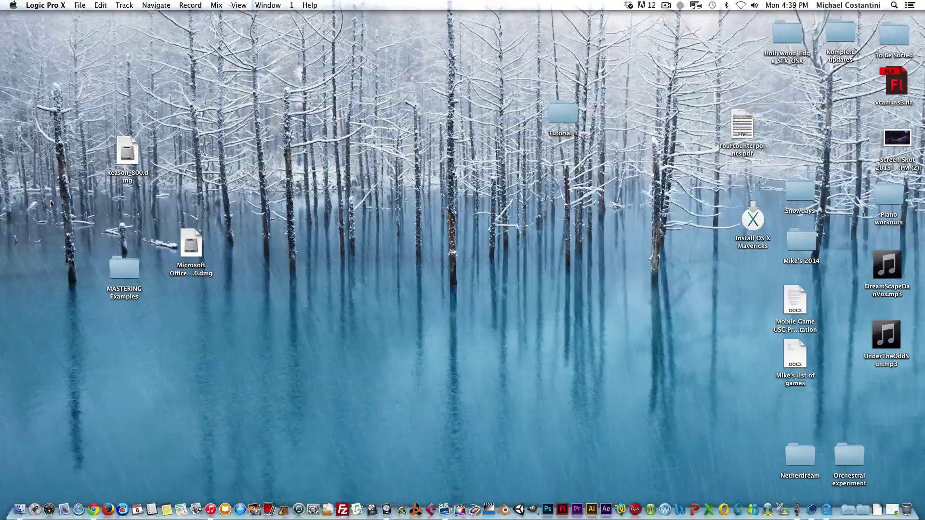
left_click(79, 6)
left_click(81, 18)
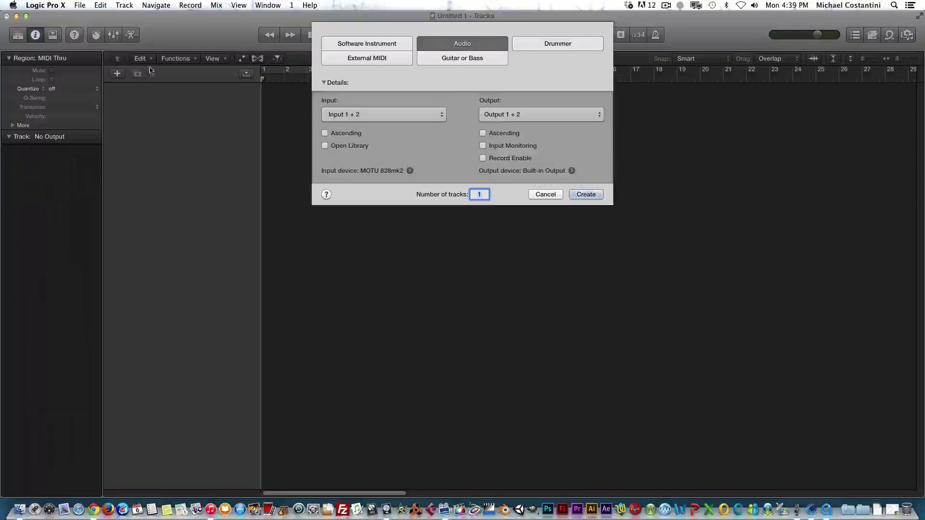
left_click(361, 60)
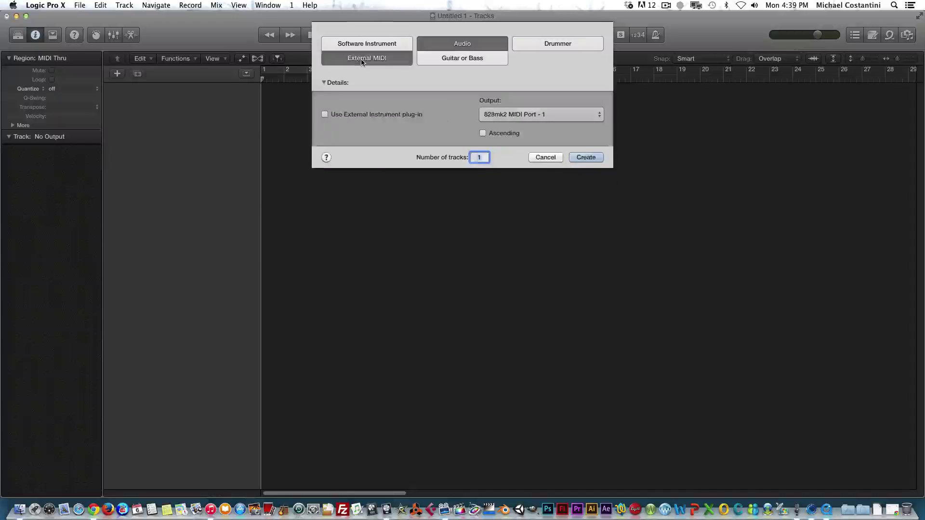
left_click(586, 157)
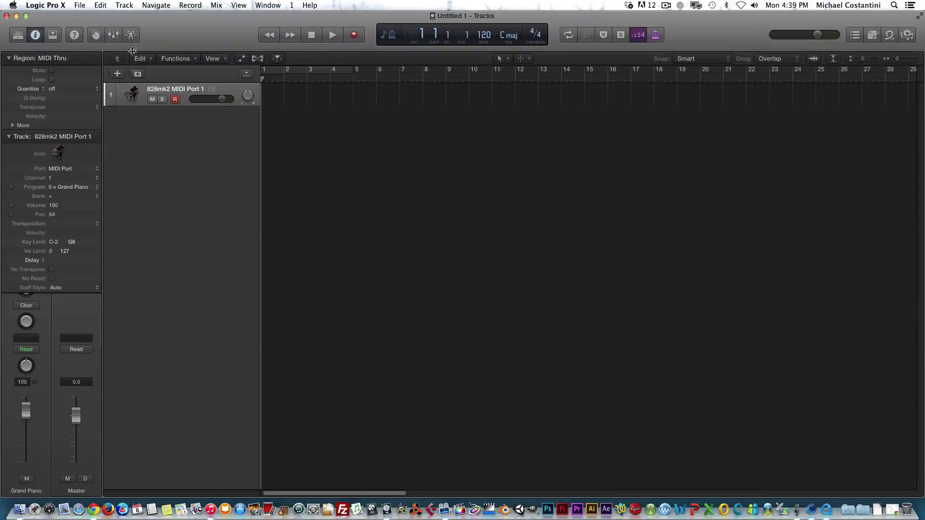
Bring up Reason's untitled song, scroll the rack up to the Hardware Interface, and raise the window
left_click(417, 515)
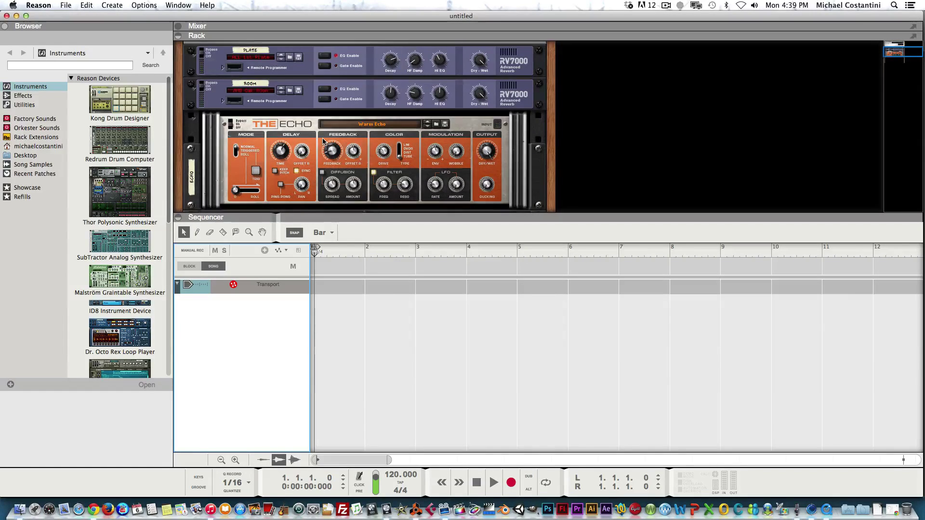
scroll(325, 144, "up", 3)
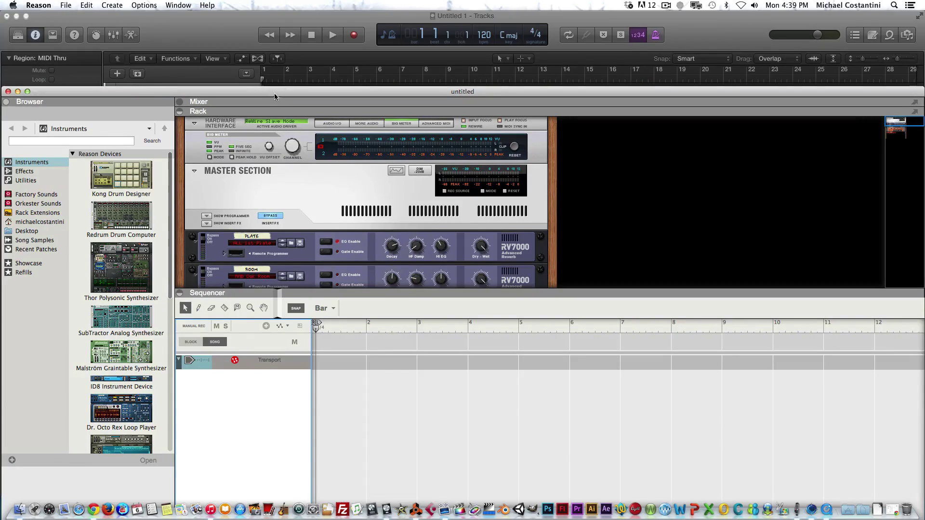
left_click_drag(274, 94, 308, 25)
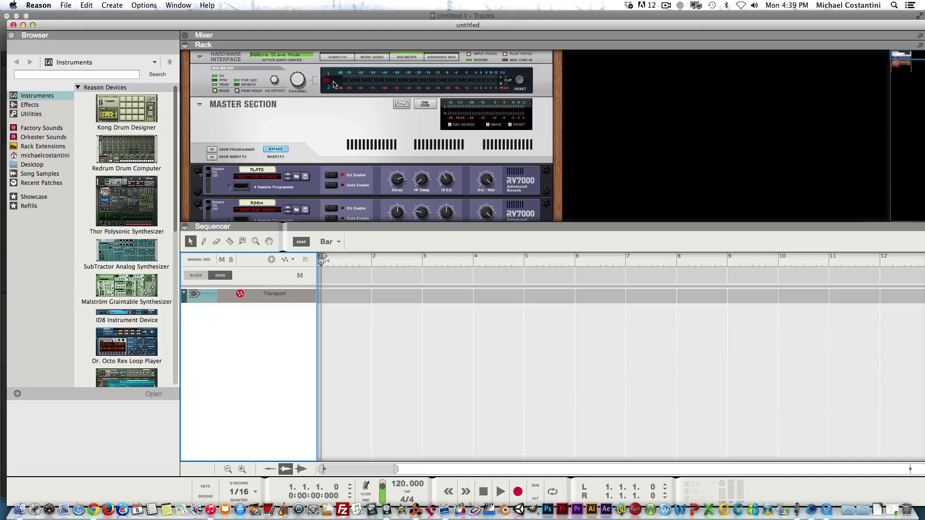
Flip the rack to the back and unplug the master-out cables from the hardware audio outputs
key("Tab")
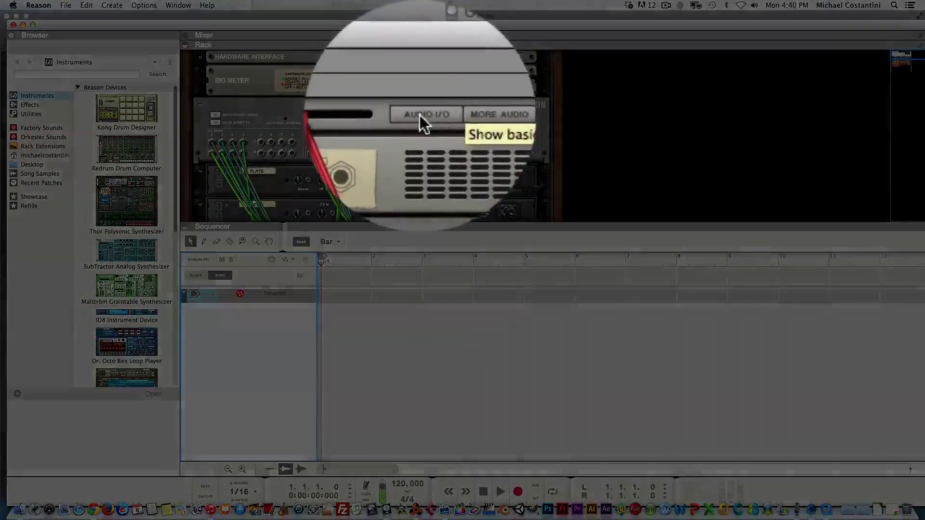
left_click(421, 56)
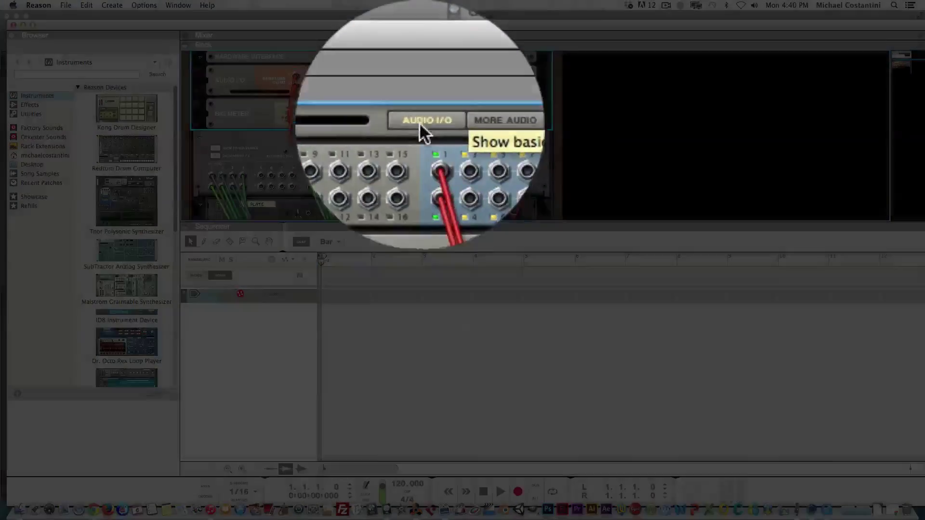
left_click_drag(438, 83, 640, 89)
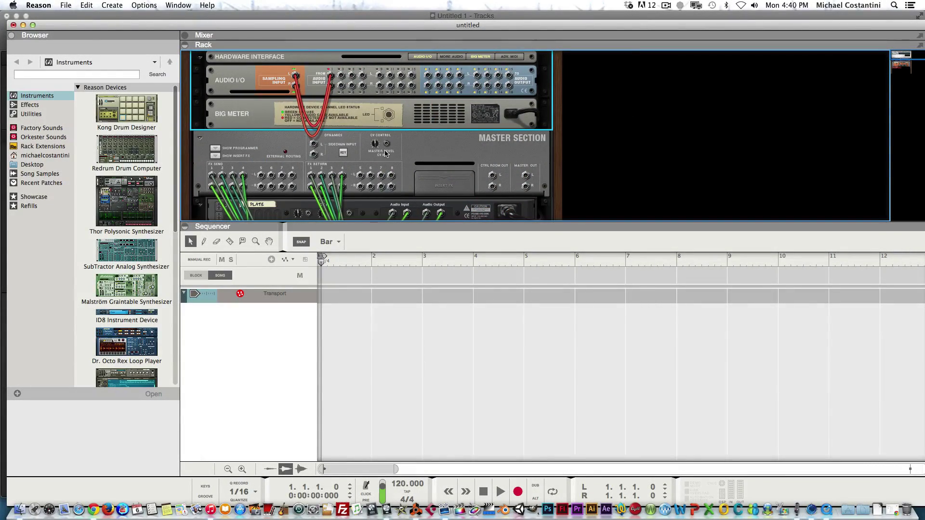
scroll(385, 153, "down", 3)
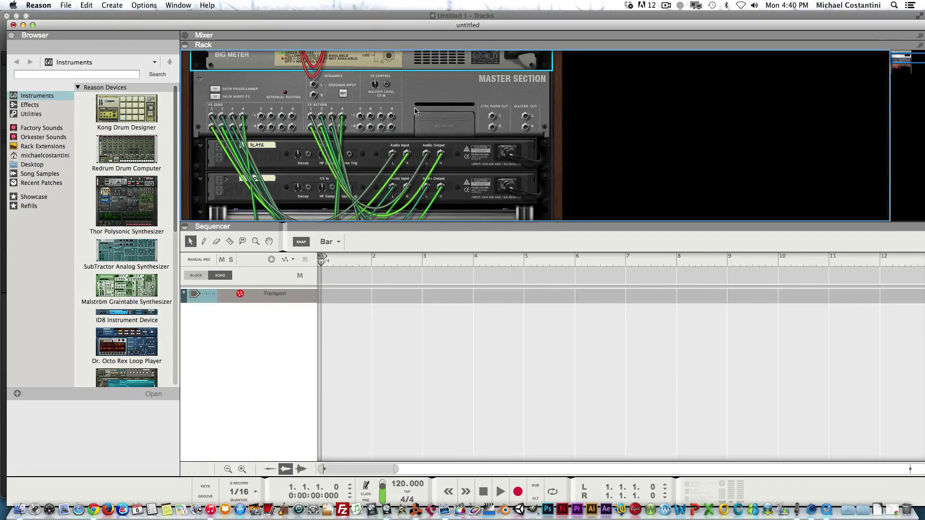
scroll(417, 112, "up", 3)
left_click(118, 201)
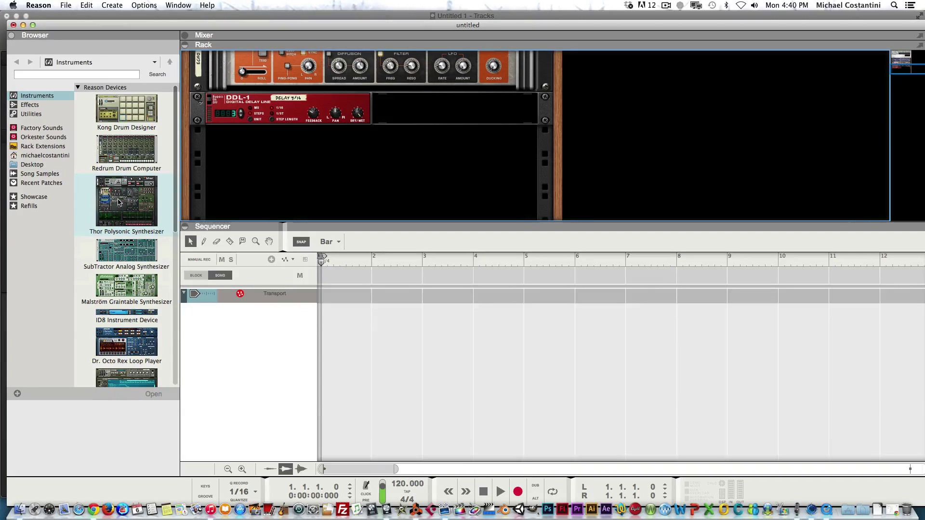
Add a Thor synth with the Epic Poly patch and move its outputs from 1/2 to 3/4
left_click_drag(118, 201, 227, 179)
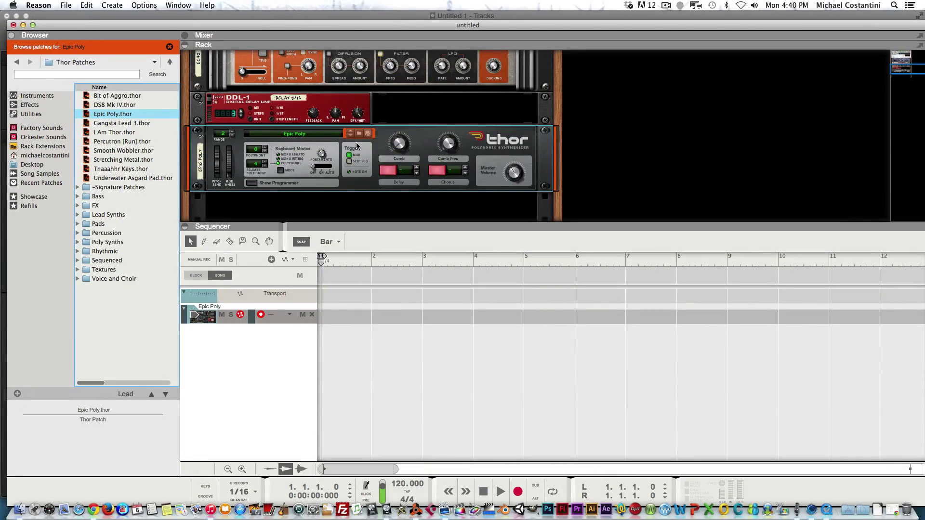
key("Tab")
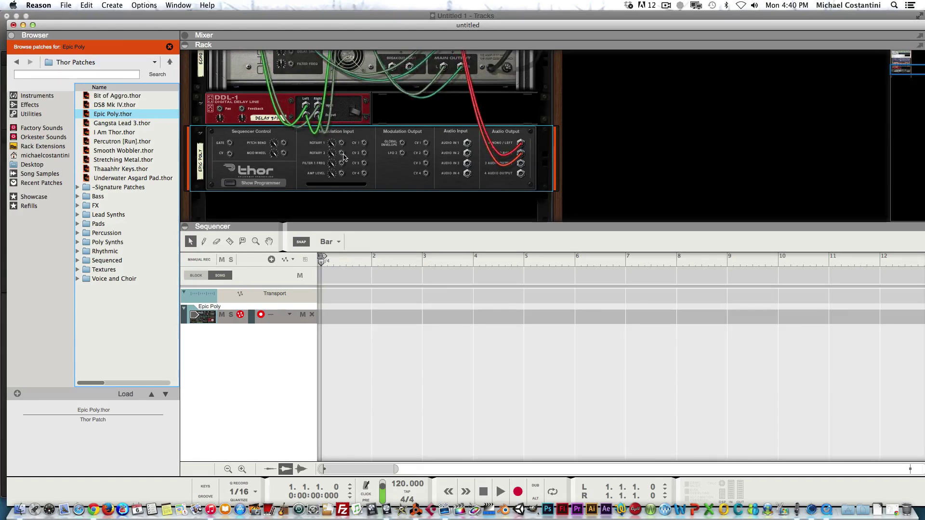
key("Tab")
key("Tab")
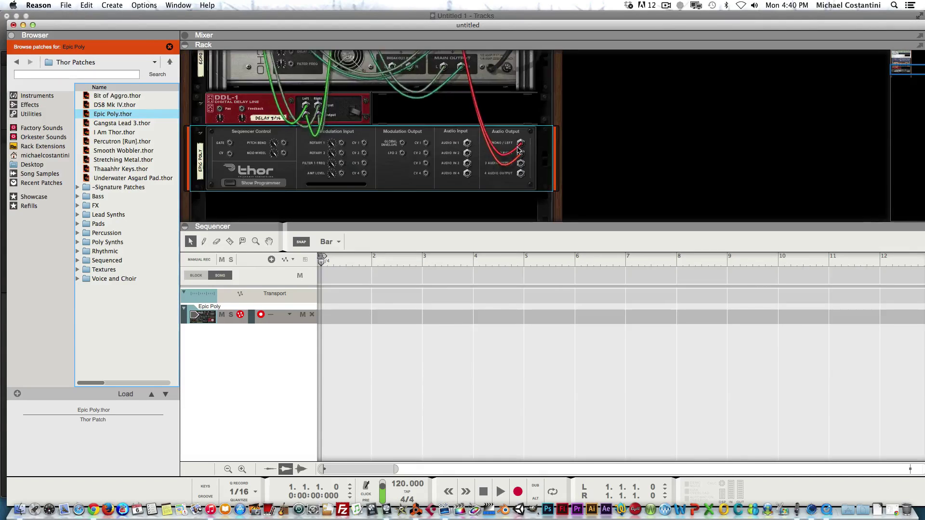
scroll(476, 181, "up", 5)
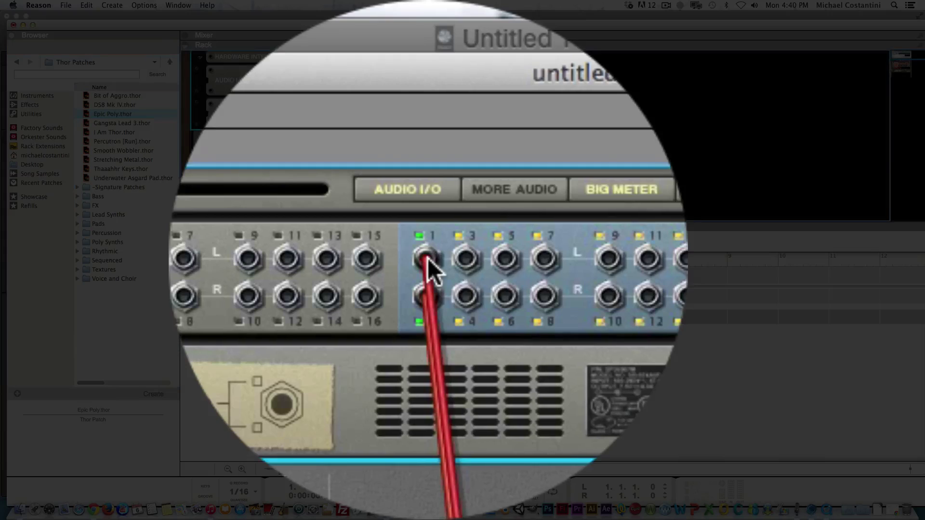
left_click_drag(427, 258, 439, 260)
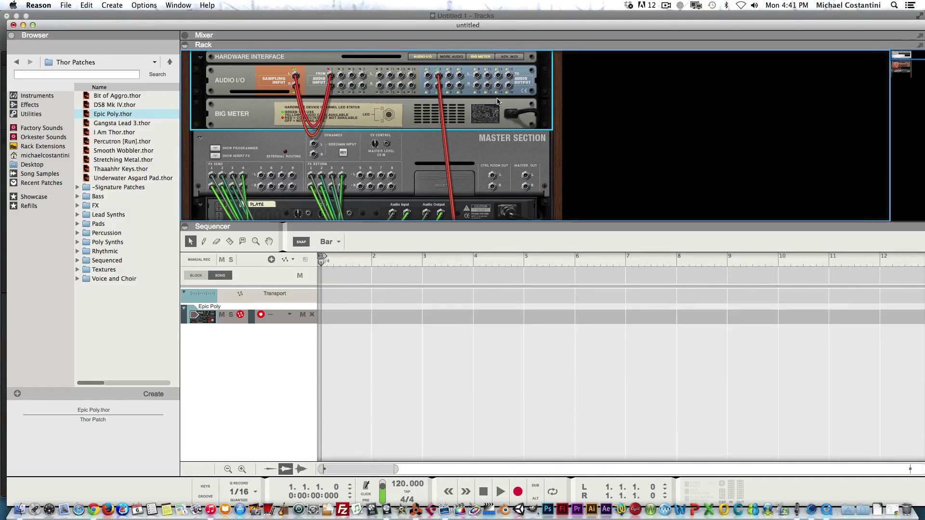
Flip Reason's rack to the front, minimize Reason, and bring the Untitled 1 project forward
key("Tab")
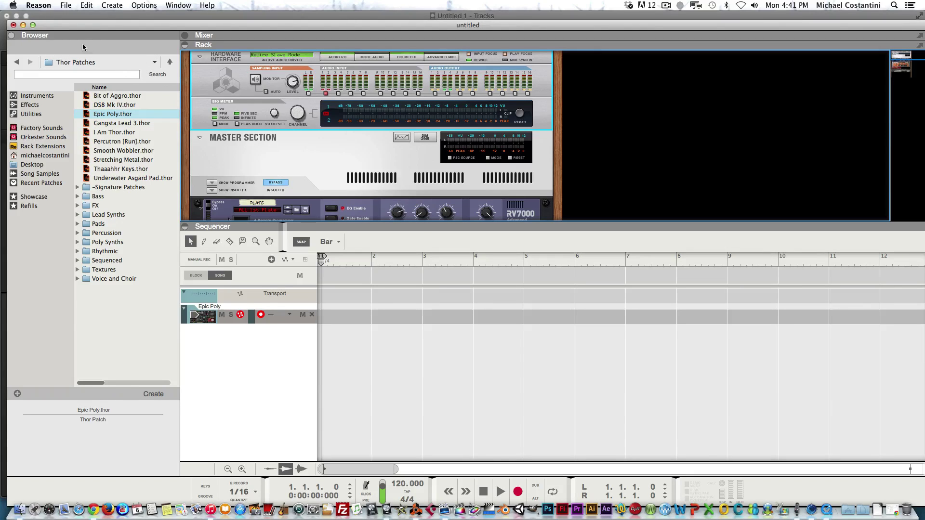
left_click(22, 25)
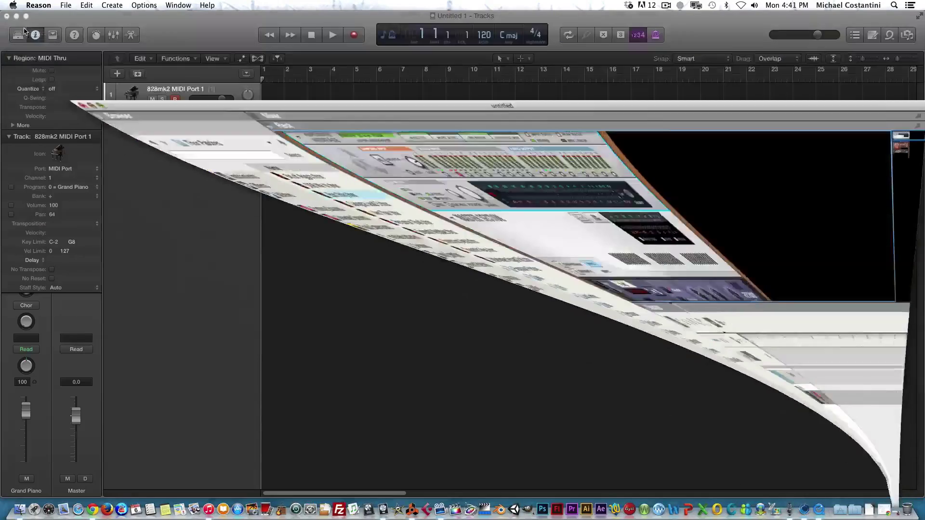
left_click(192, 90)
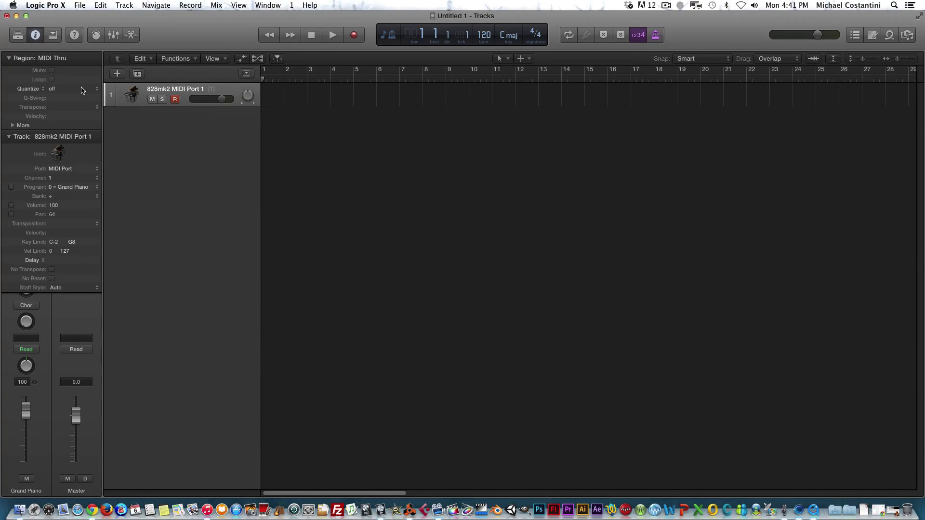
Assign the Logic track to Reason's Epic Poly through the Library's Reason ReWire list
left_click(19, 36)
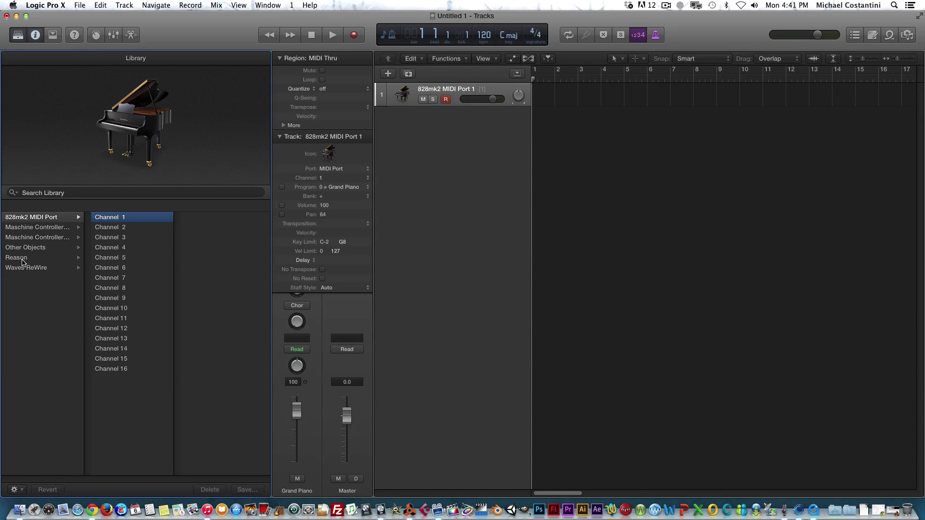
left_click(21, 259)
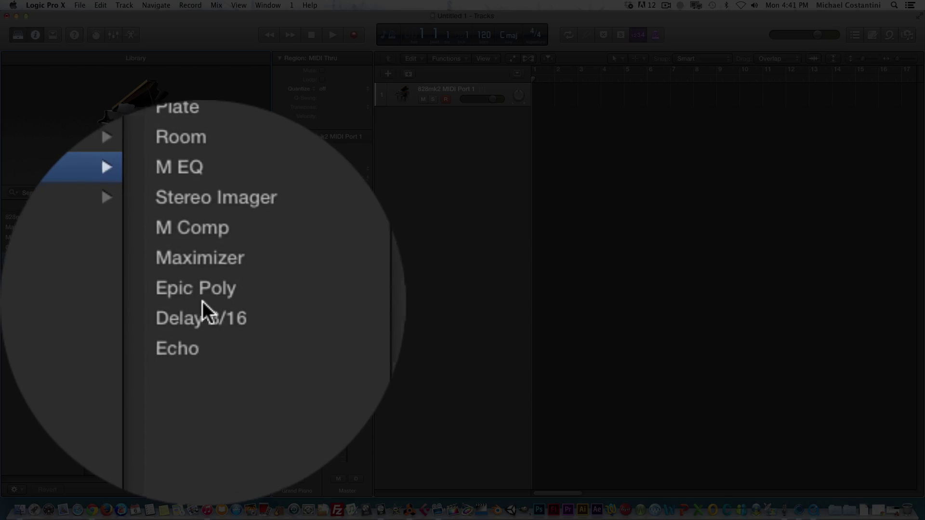
left_click(202, 298)
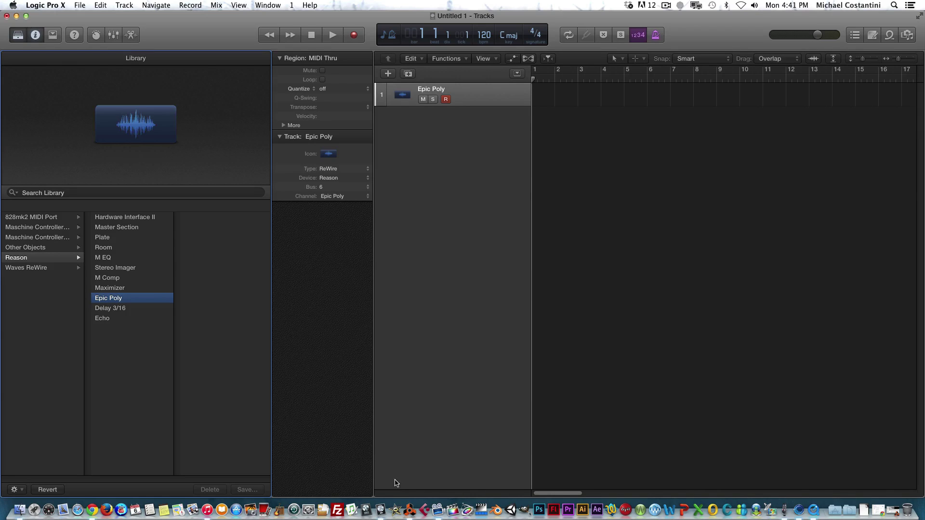
left_click(409, 512)
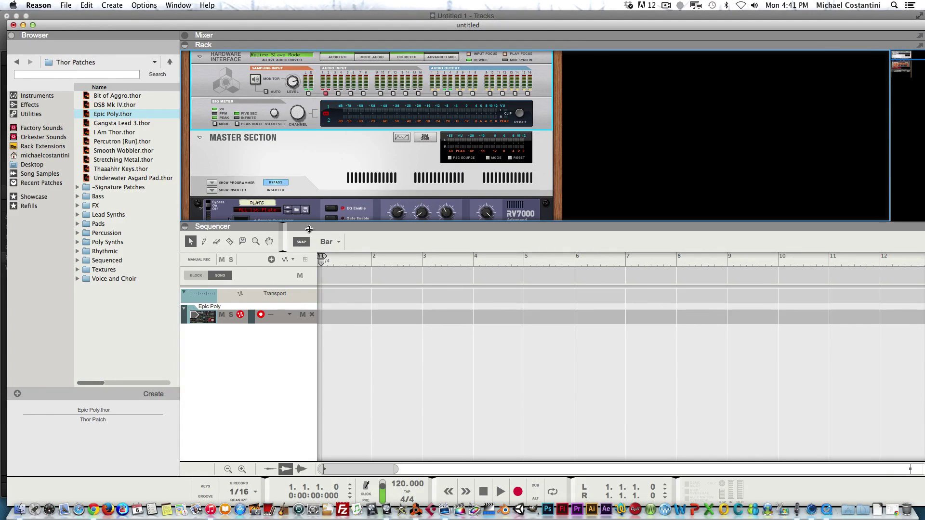
scroll(311, 212, "down", 5)
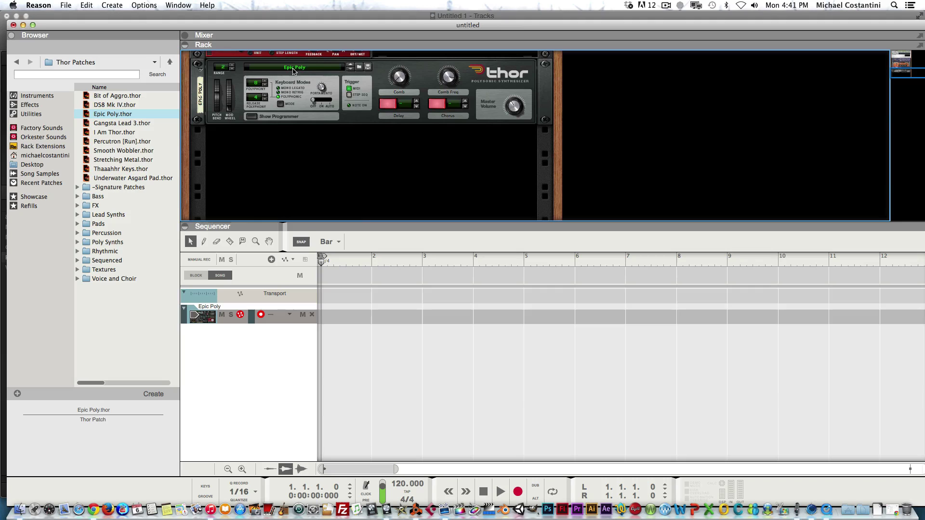
Minimize Reason to the Dock so Logic's Epic Poly ReWire track is visible
left_click(22, 25)
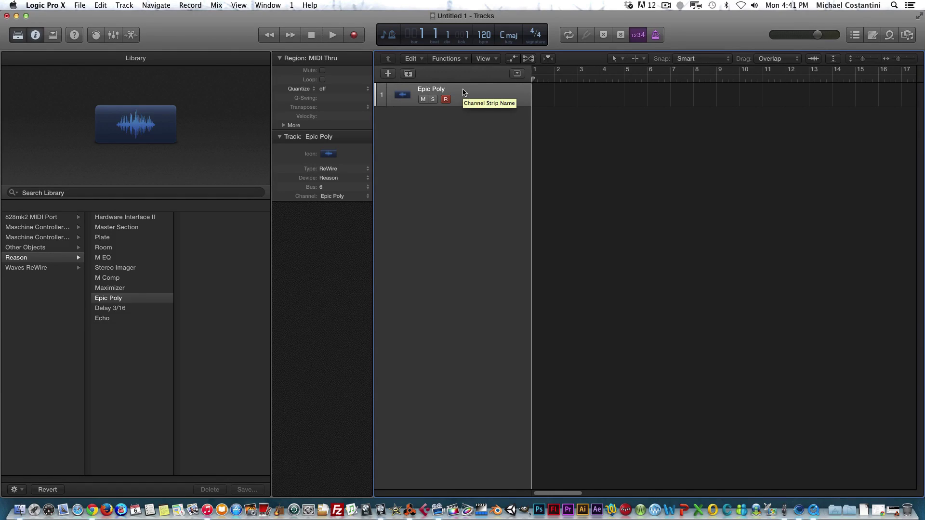
Hide the Library, show the Mixer, and create an Aux 1 channel strip with its fader at 0.0 dB
left_click(17, 35)
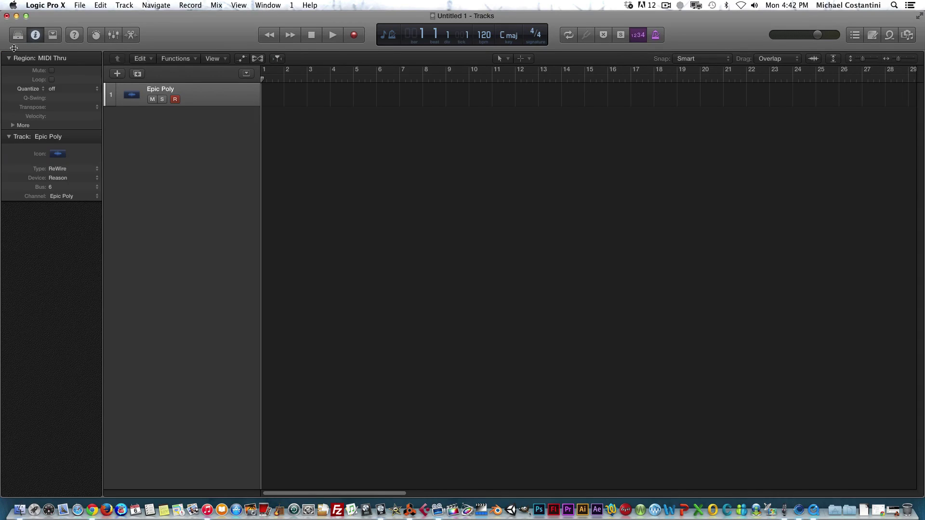
left_click(114, 35)
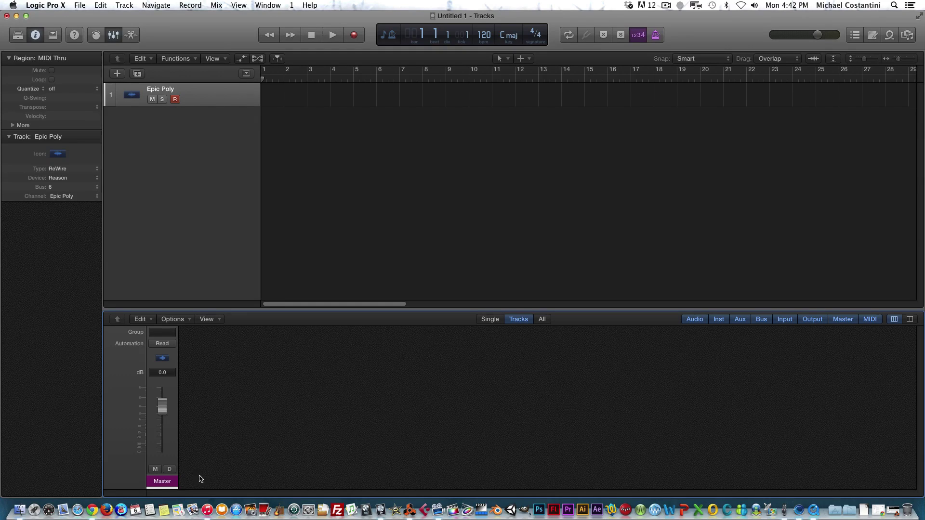
left_click(173, 319)
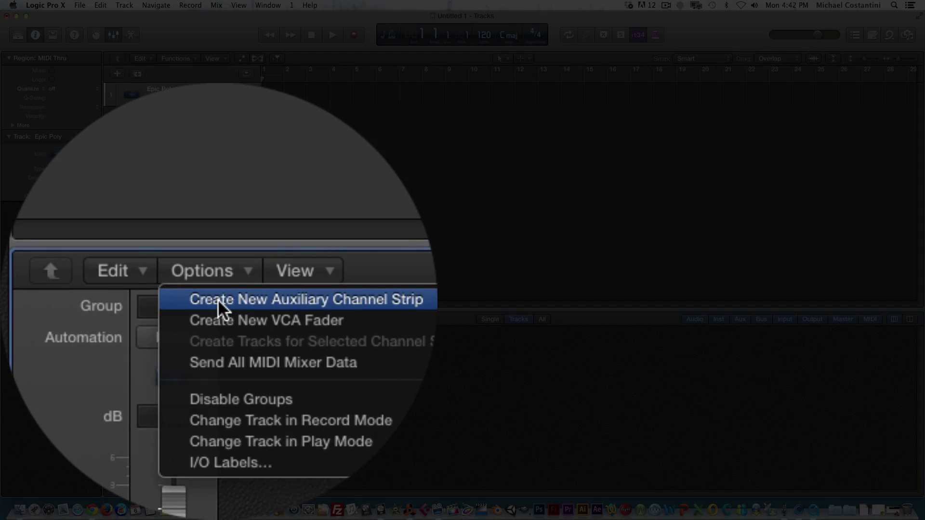
left_click(217, 299)
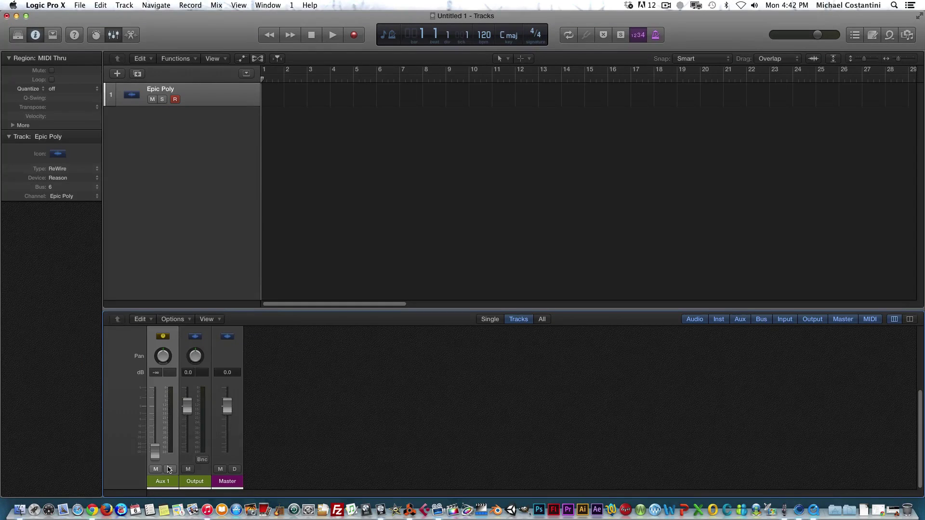
left_click_drag(155, 452, 155, 406)
type("0")
key("Return")
Set Aux 1's input to Reason's RW:Channel 3/4
scroll(155, 415, "up", 5)
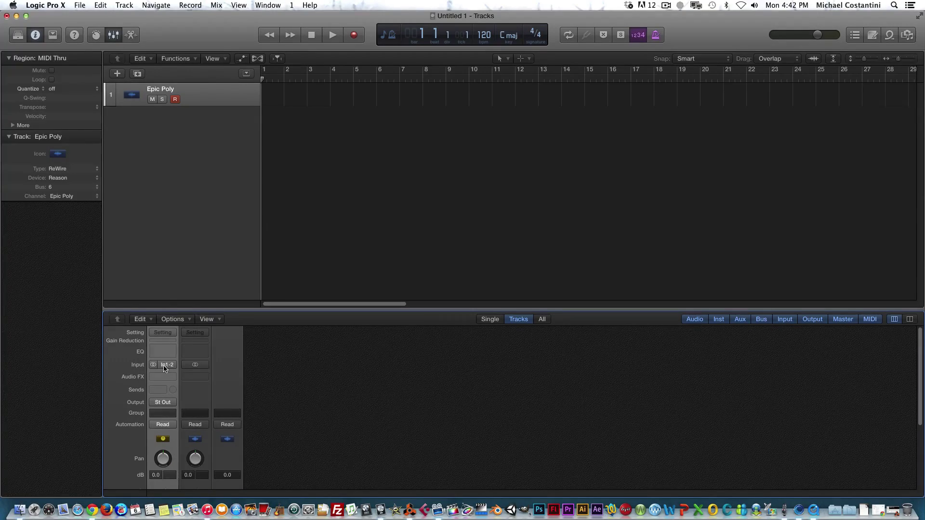
left_click(164, 364)
mouse_move(198, 411)
mouse_move(197, 369)
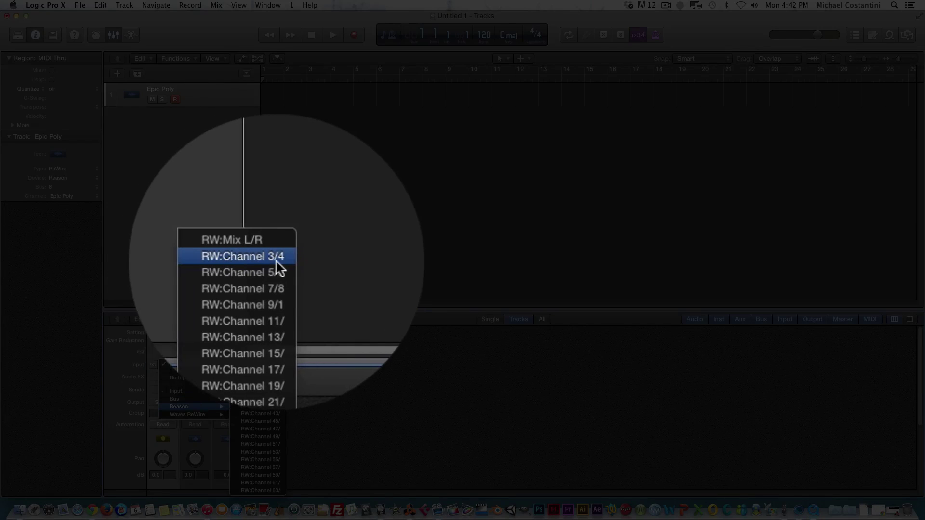
left_click(275, 260)
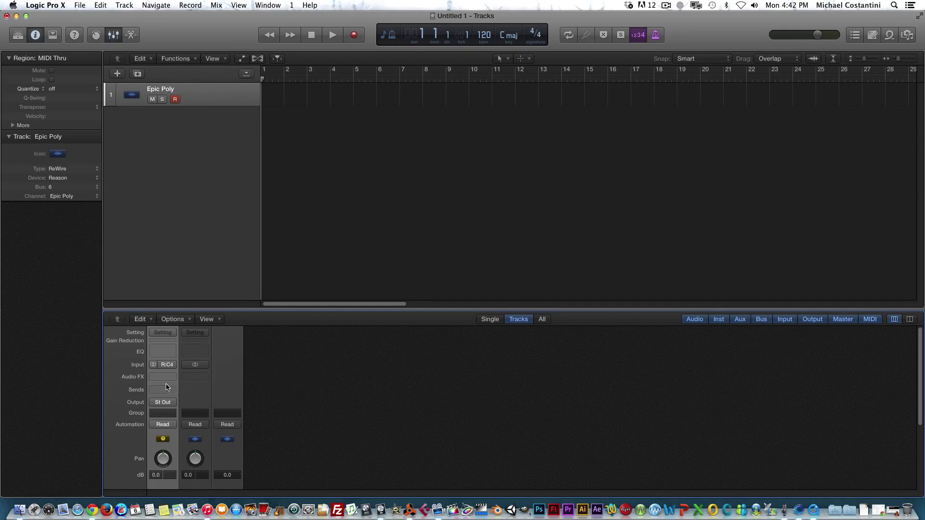
Change the project tempo to 90 bpm, then record a brief Epic Poly part at bar 1
scroll(197, 388, "down", 5)
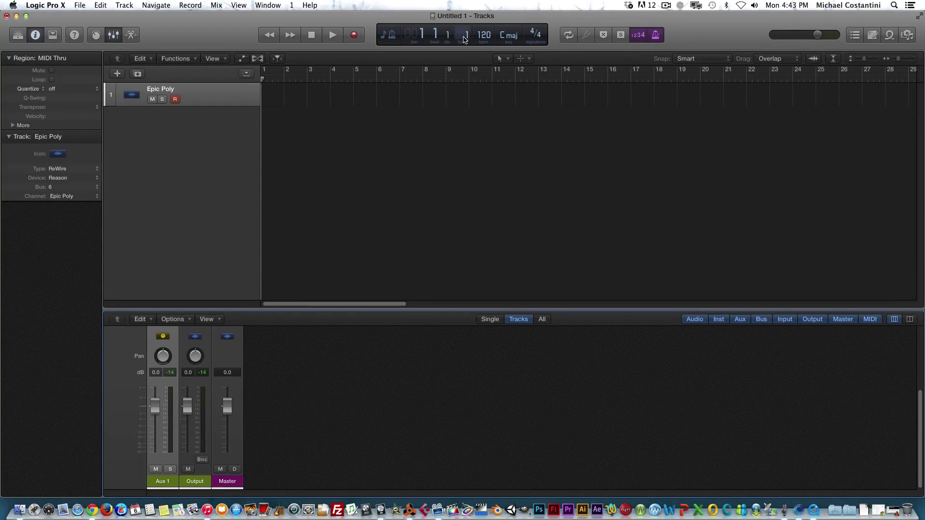
double_click(488, 33)
type("90")
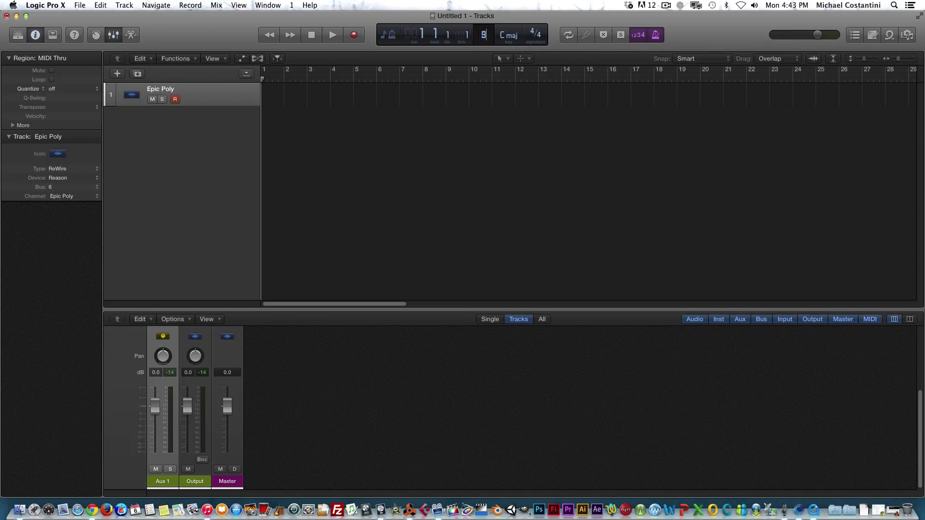
key("Return")
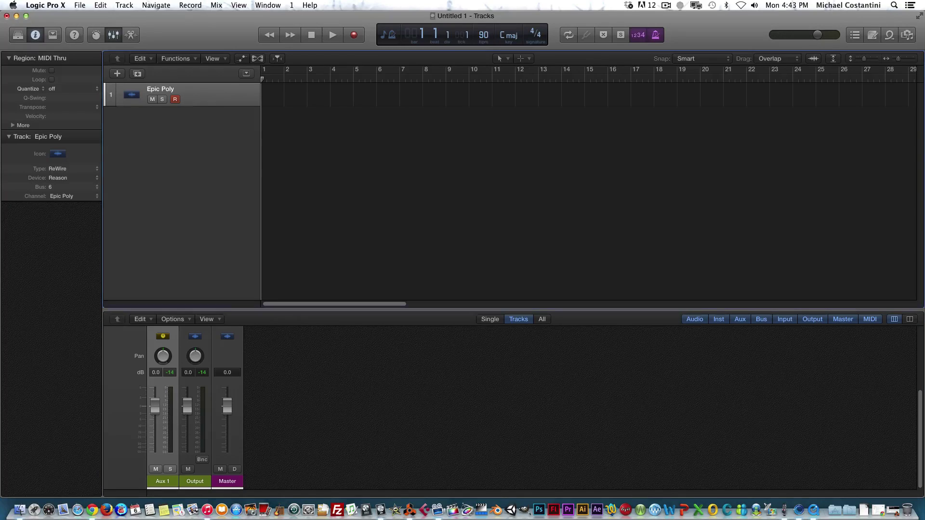
left_click(355, 41)
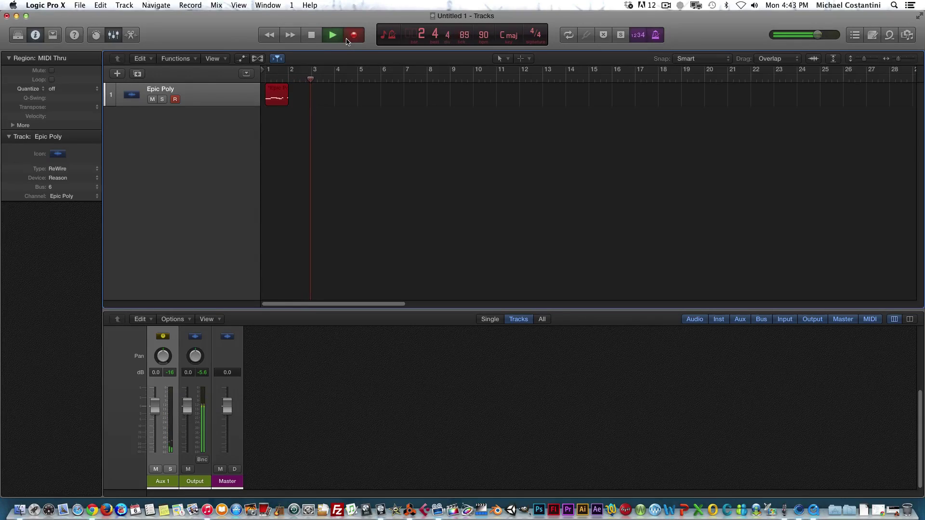
key("space")
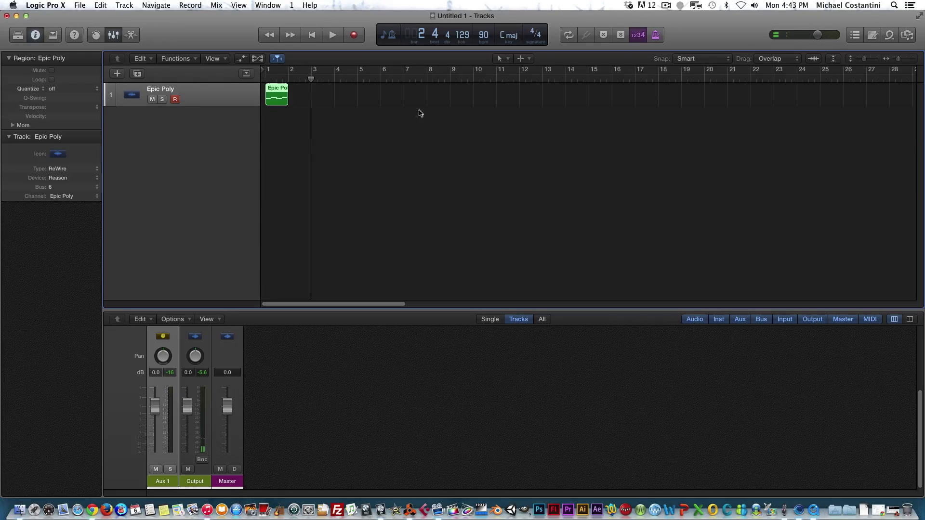
Play the recorded Epic Poly region back briefly from bar 1
left_click_drag(311, 80, 207, 82)
key("space")
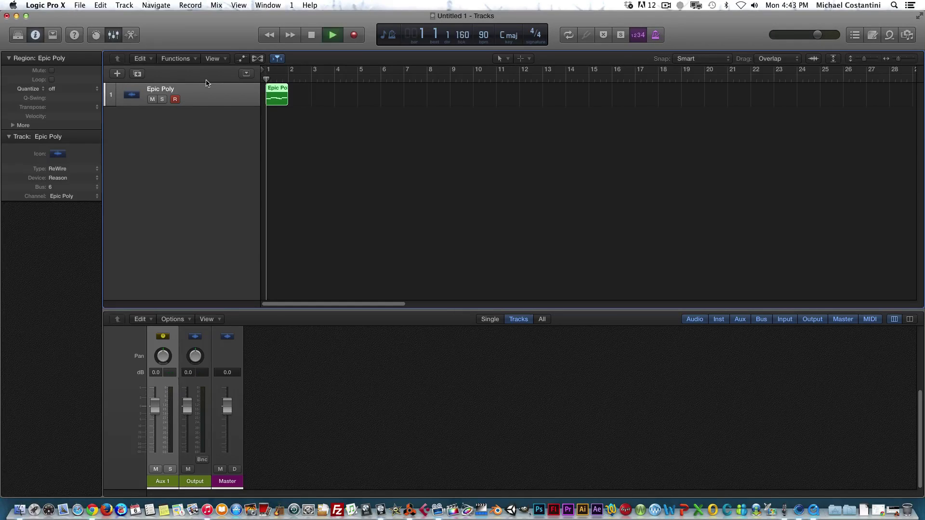
key("space")
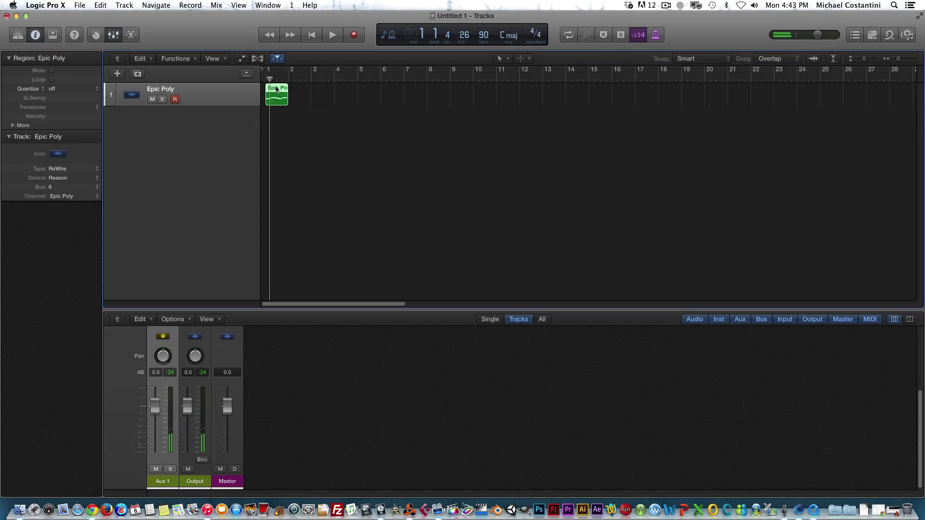
Set the region's Quantize to 1/8 Note and play it from the start of bar 1
left_click(45, 90)
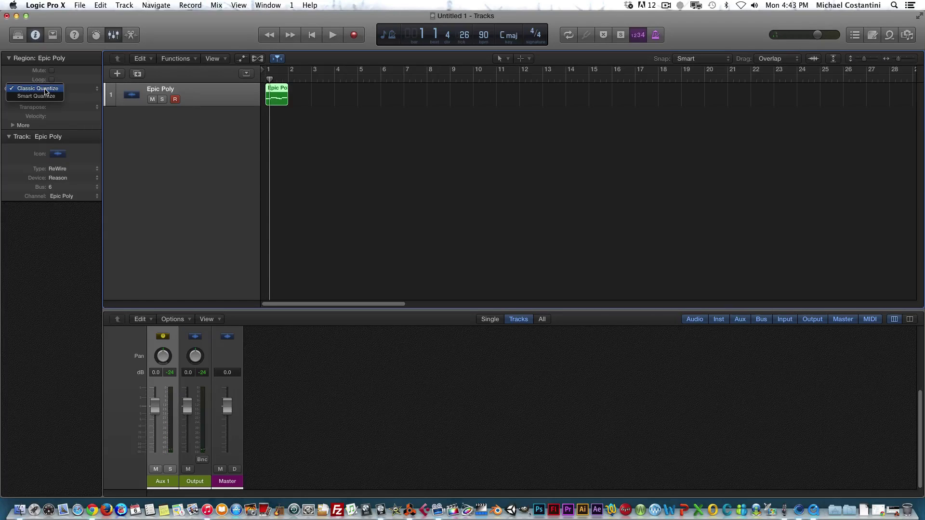
left_click(44, 90)
left_click(72, 88)
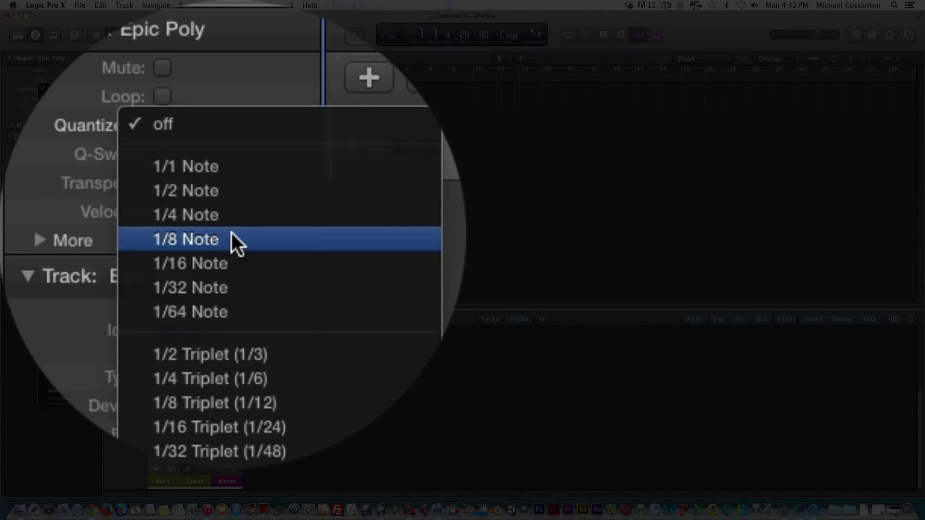
left_click(231, 236)
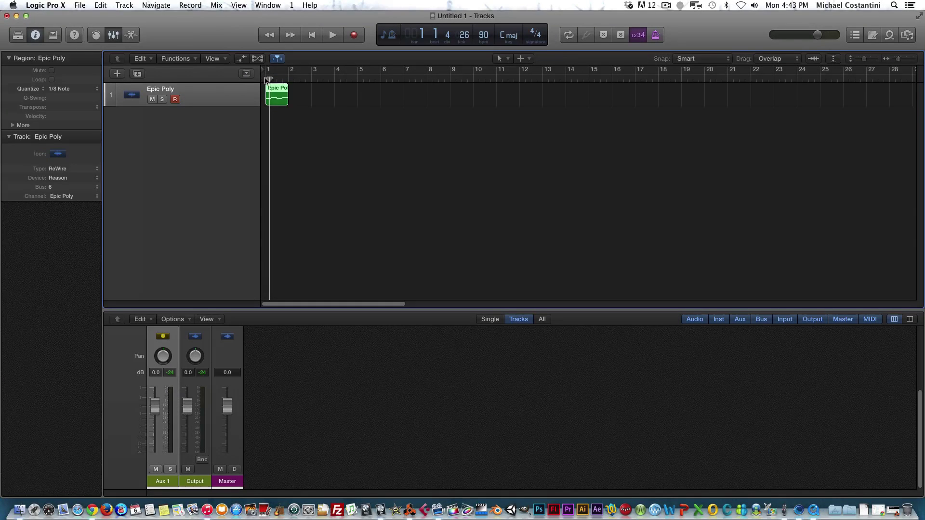
left_click(267, 80)
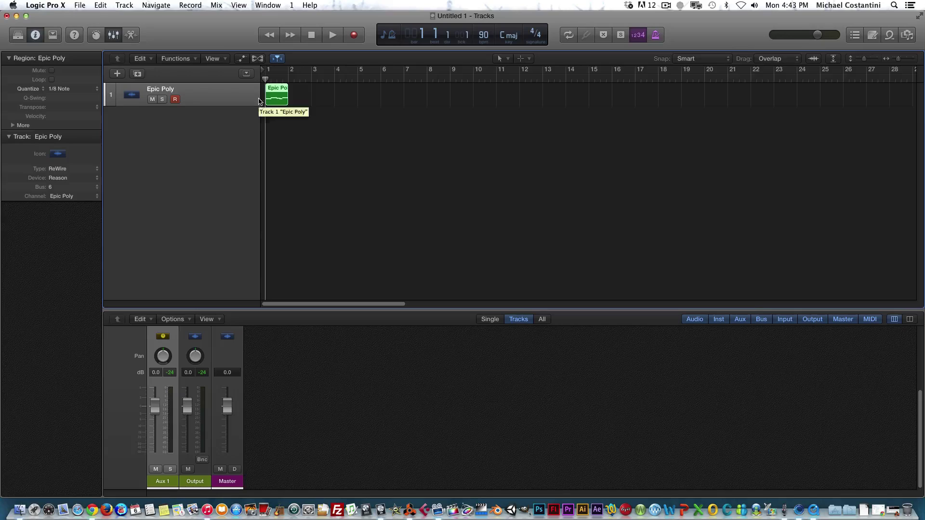
key("space")
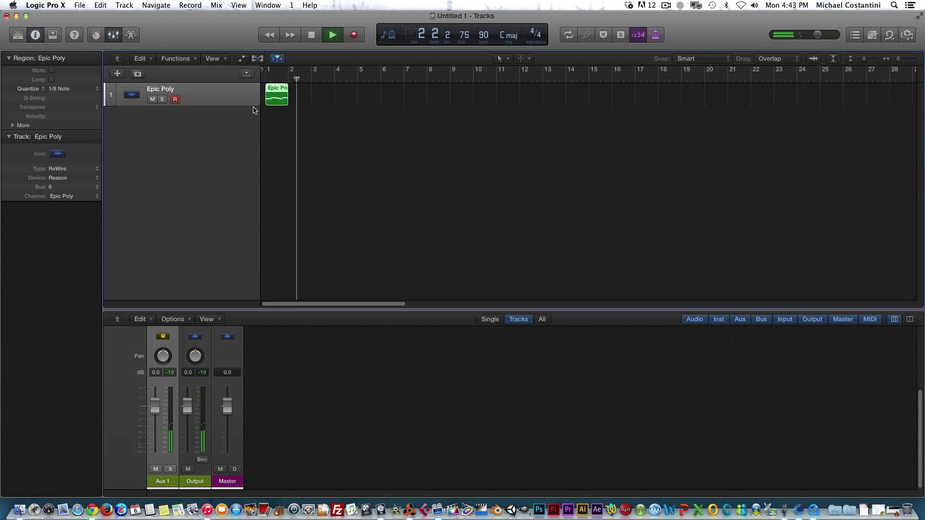
Stop playback, arm then disarm the Epic Poly track, and bring Reason to the front
key("space")
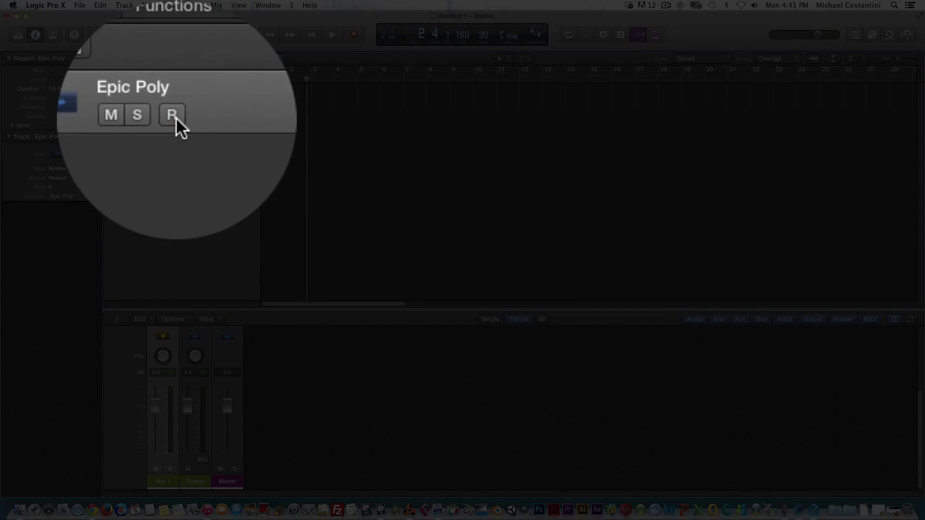
left_click(176, 99)
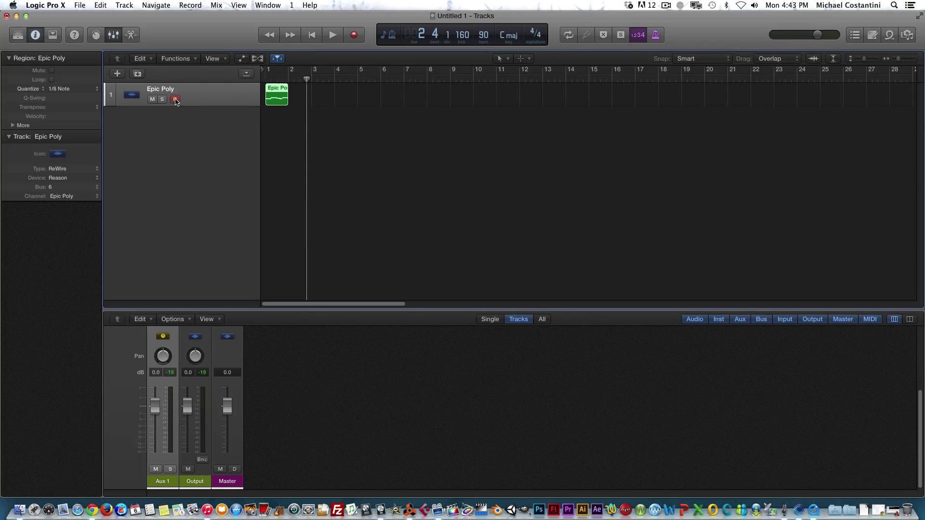
left_click(175, 99)
left_click(410, 509)
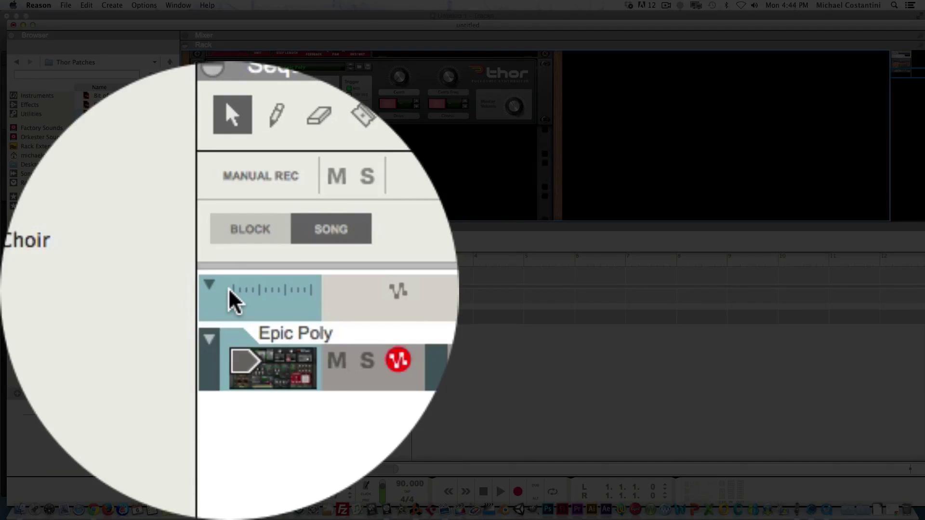
Move the master keyboard input from Epic Poly to the Transport track in Reason's sequencer
left_click(229, 289)
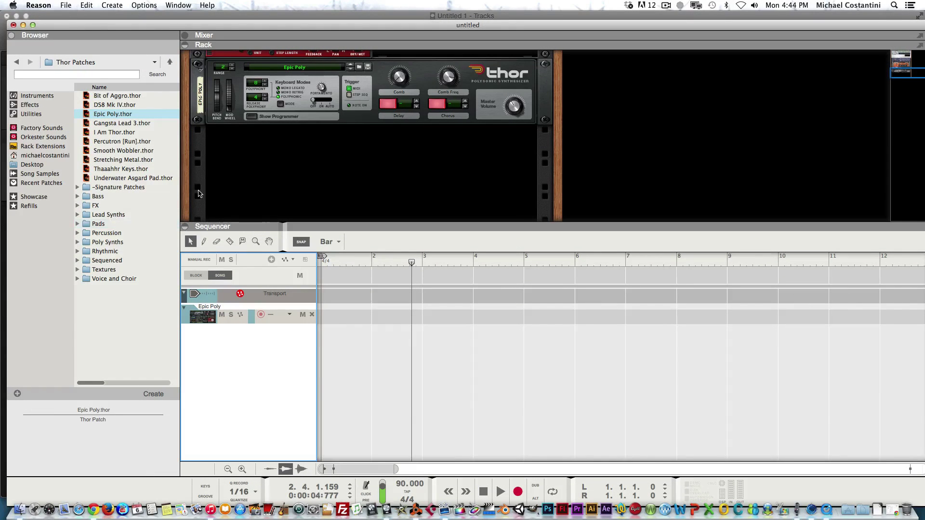
Hide Reason to reveal Logic, arm then disarm Epic Poly, and drag the playhead to bar 1
left_click(24, 25)
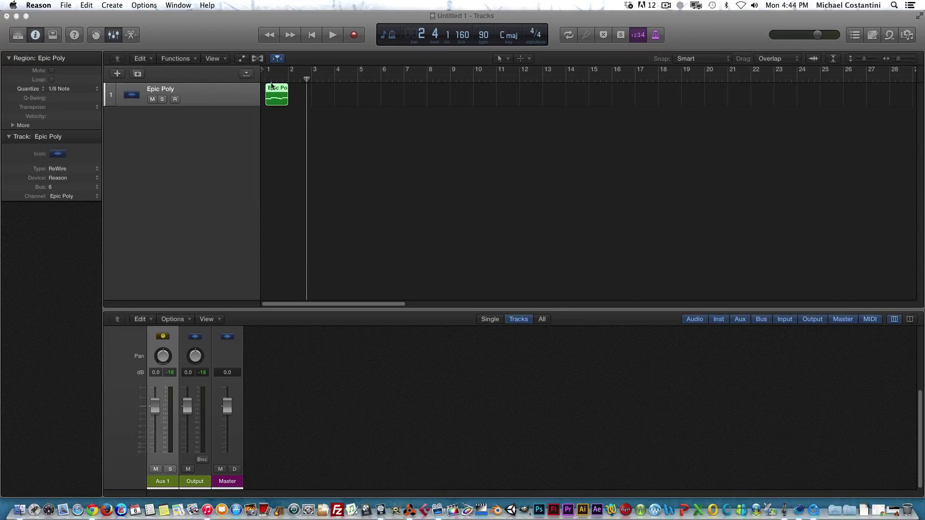
left_click(200, 89)
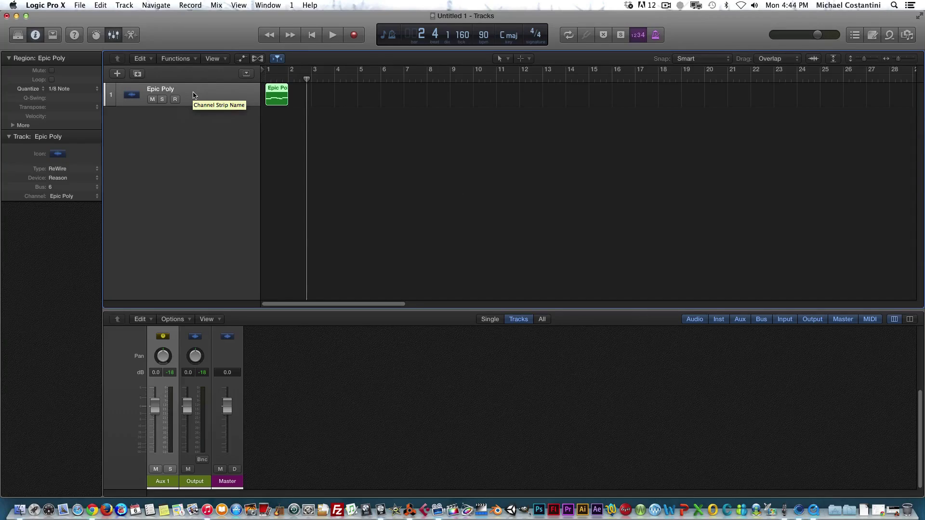
left_click(175, 100)
left_click(175, 99)
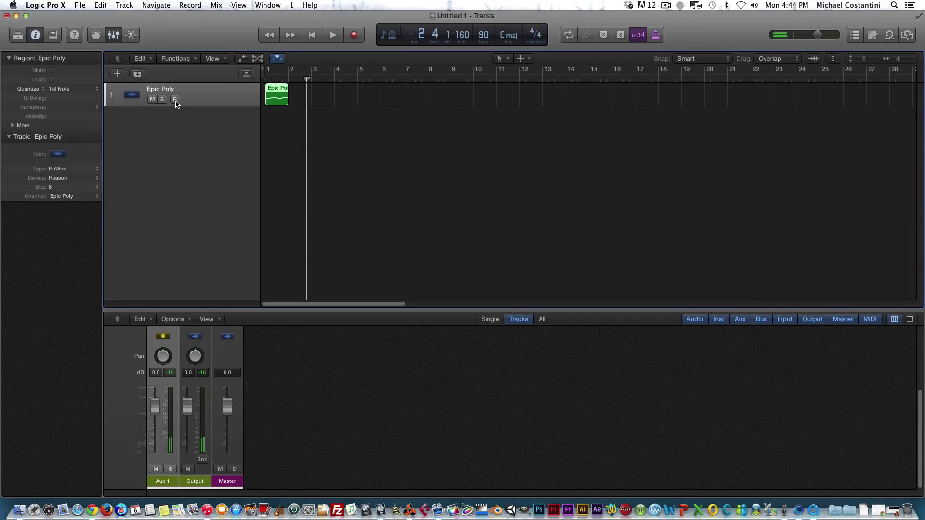
left_click(175, 100)
left_click_drag(307, 80, 238, 82)
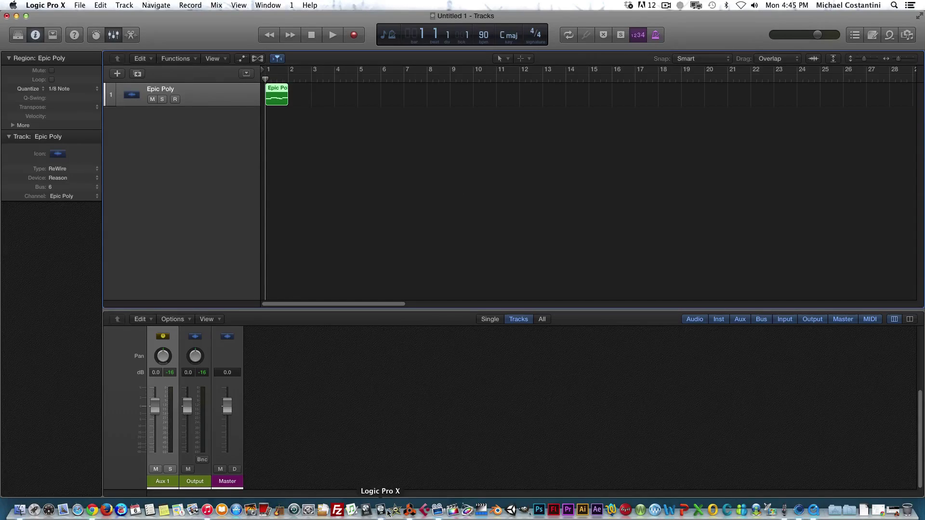
left_click(410, 510)
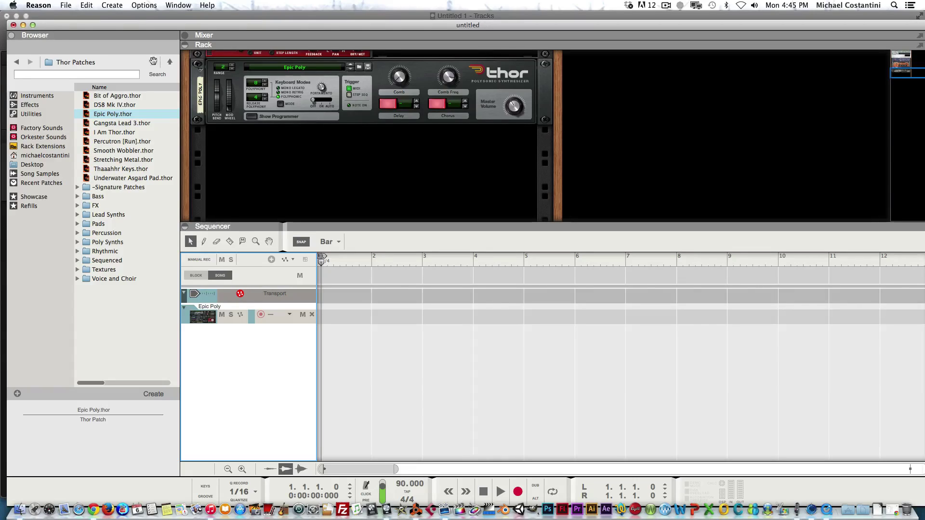
left_click(23, 25)
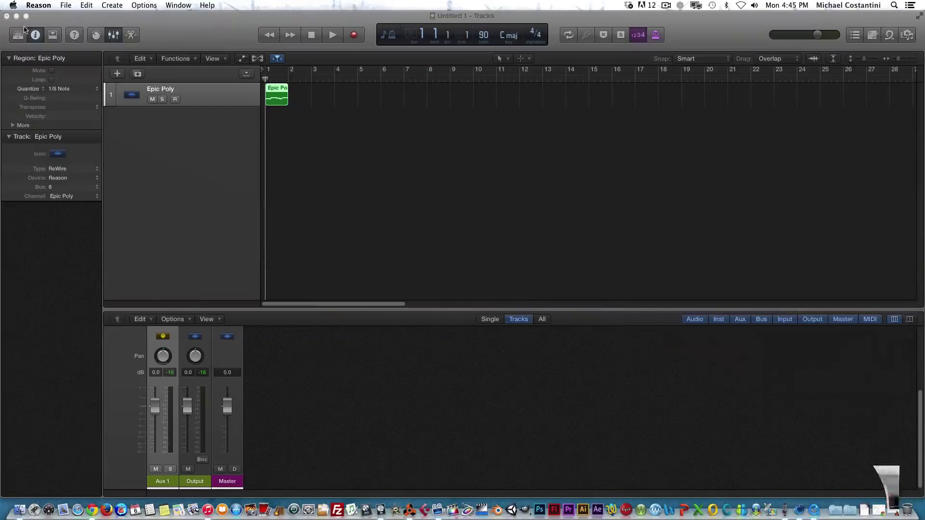